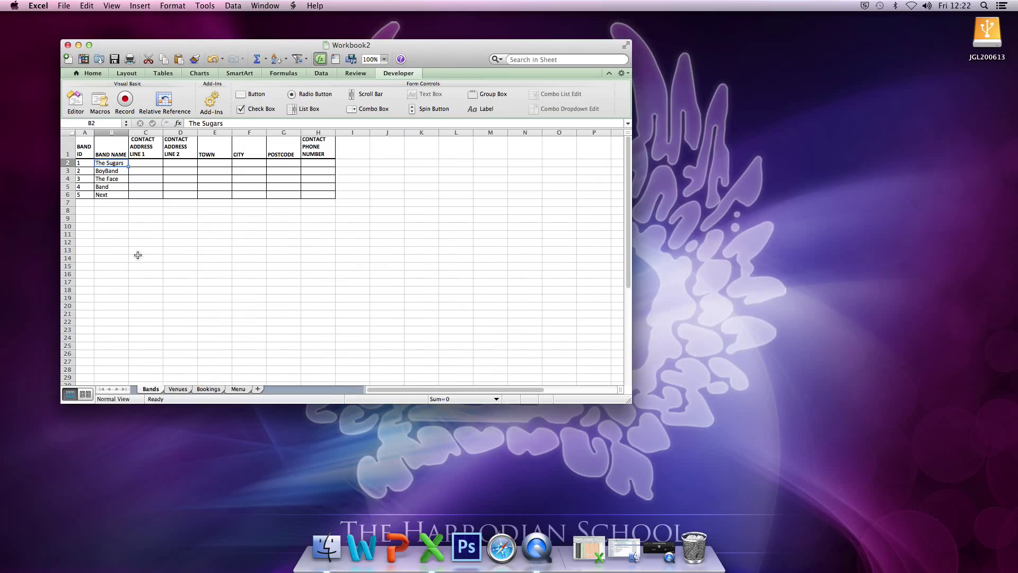
Review the Venues and Bookings tables, then switch to the empty Menu sheet.
left_click(179, 390)
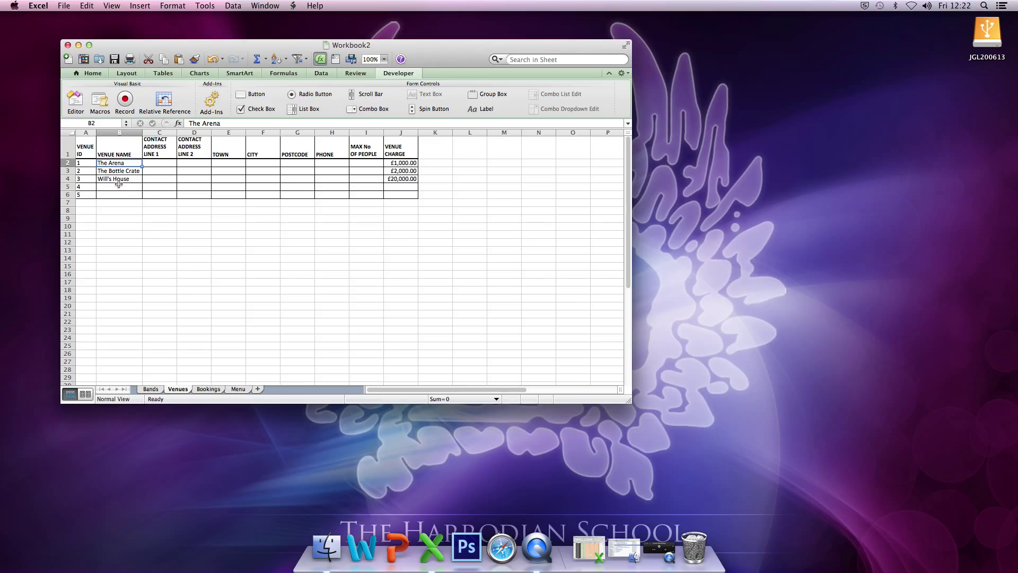
left_click(210, 389)
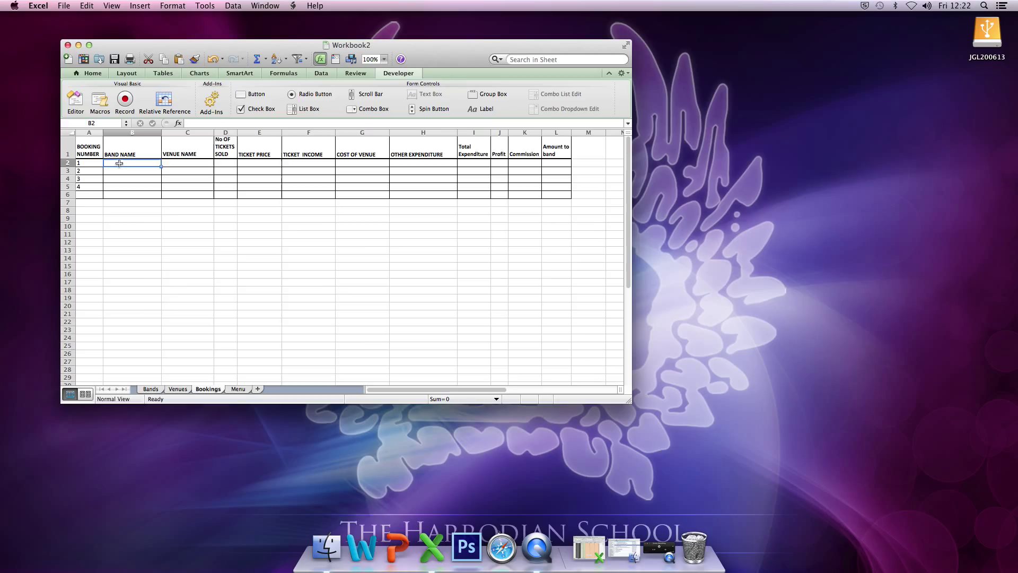
left_click(237, 389)
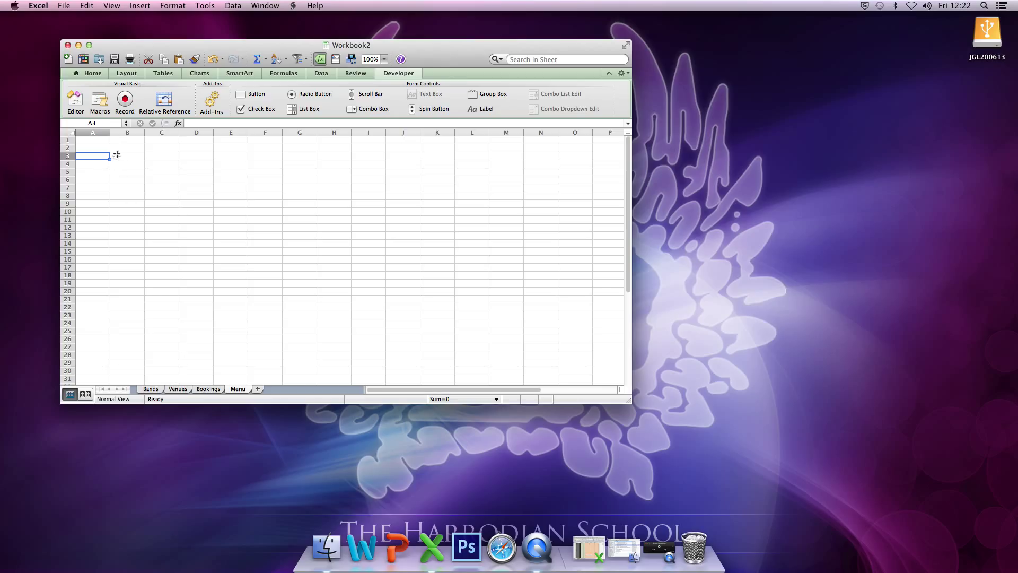
left_click(125, 99)
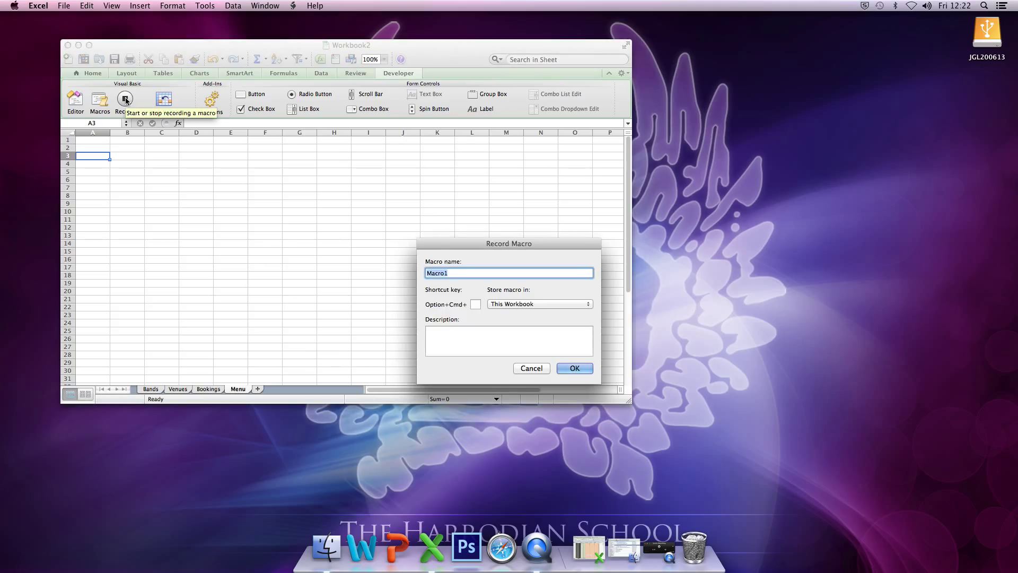
left_click(536, 368)
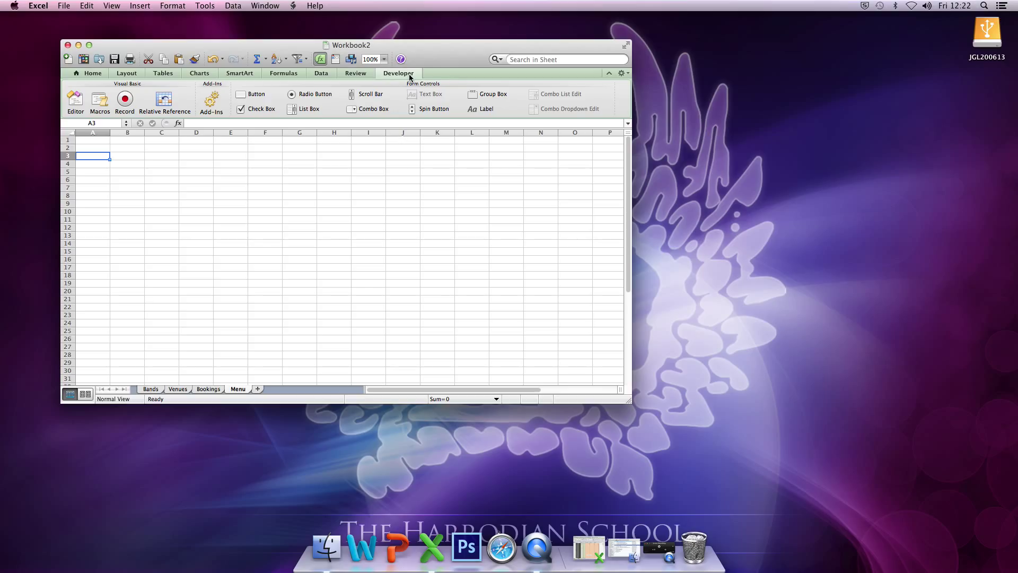
left_click(42, 7)
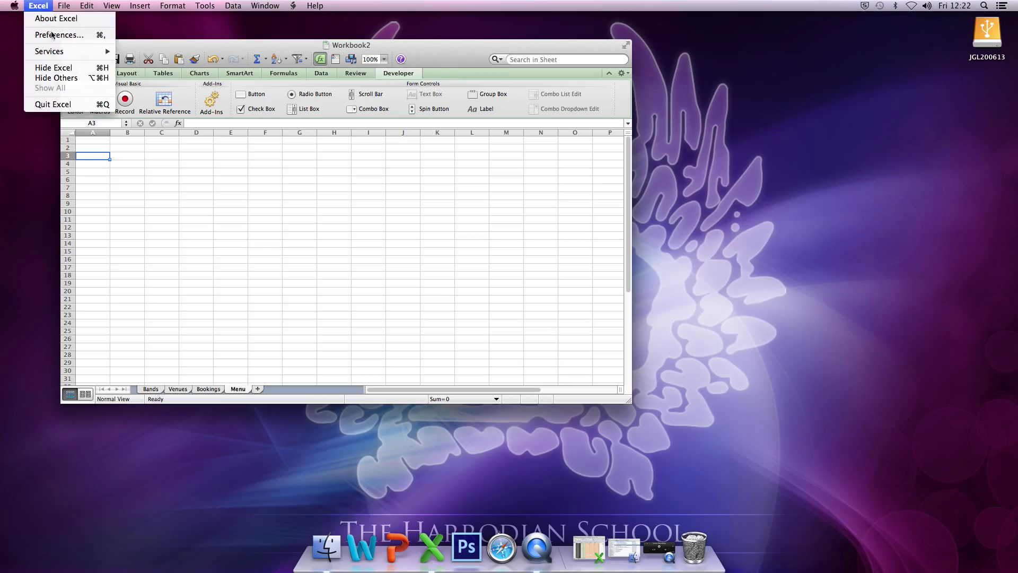
left_click(53, 35)
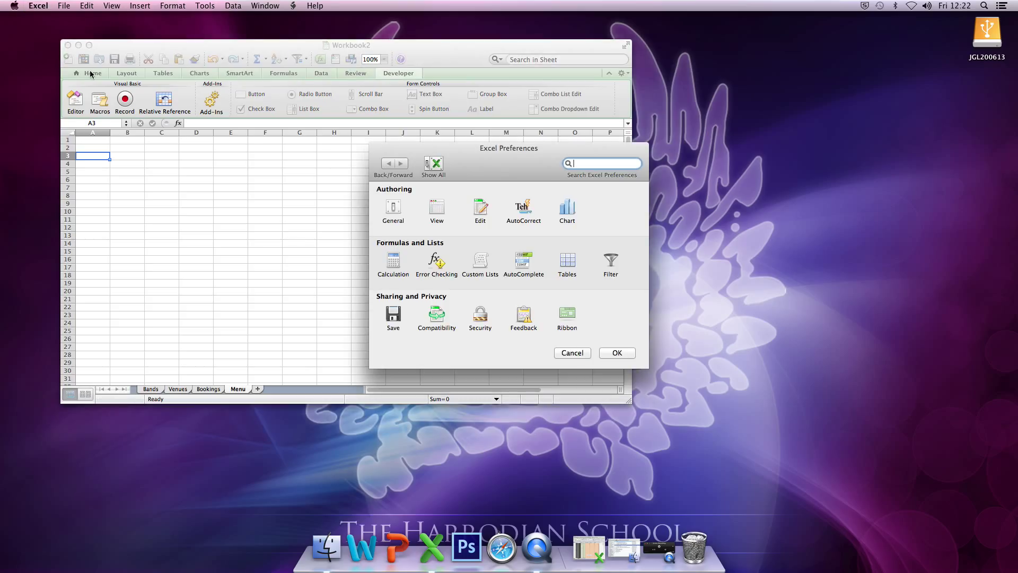
left_click(565, 314)
scroll(406, 318, "down", 2)
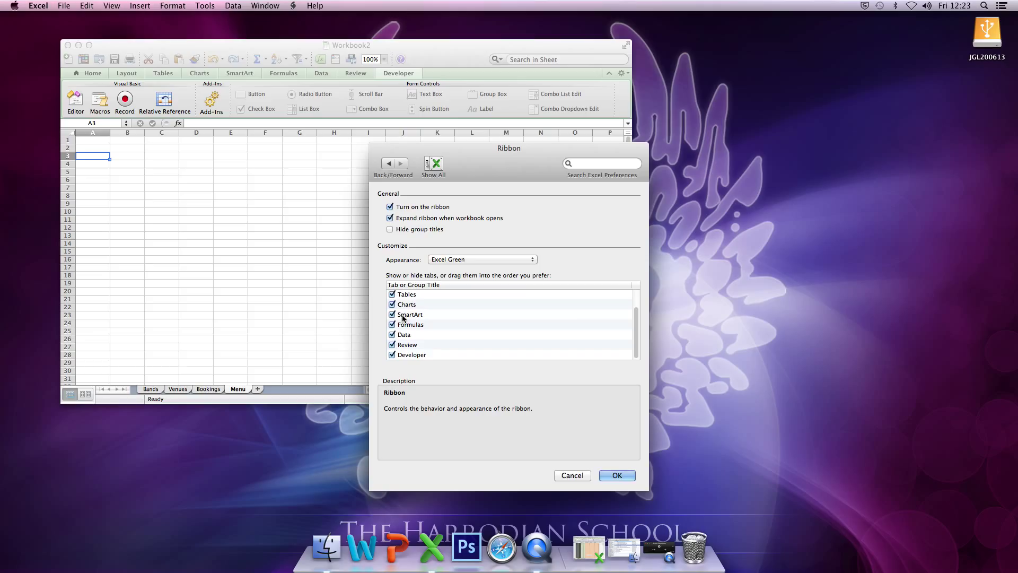
left_click(394, 355)
left_click(618, 475)
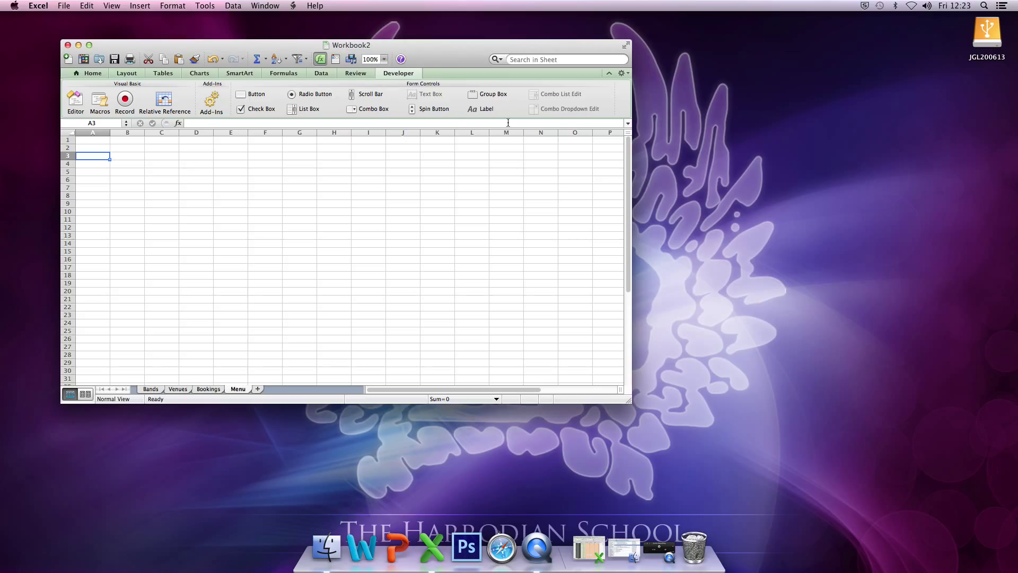
Start recording a macro named 'Bands_sheet', stored in This Workbook.
left_click(124, 100)
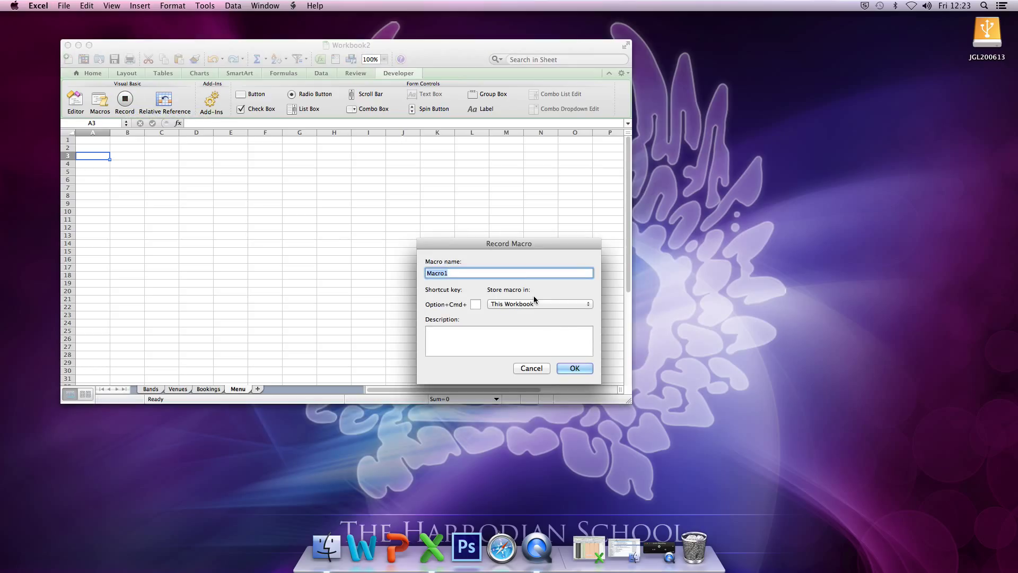
type("Sh")
key("BackSpace")
key("BackSpace")
type("Bands sheet")
key("Left")
key("Left")
key("Left")
key("Left")
key("Left")
key("Left")
key("Delete")
type("_")
left_click(577, 367)
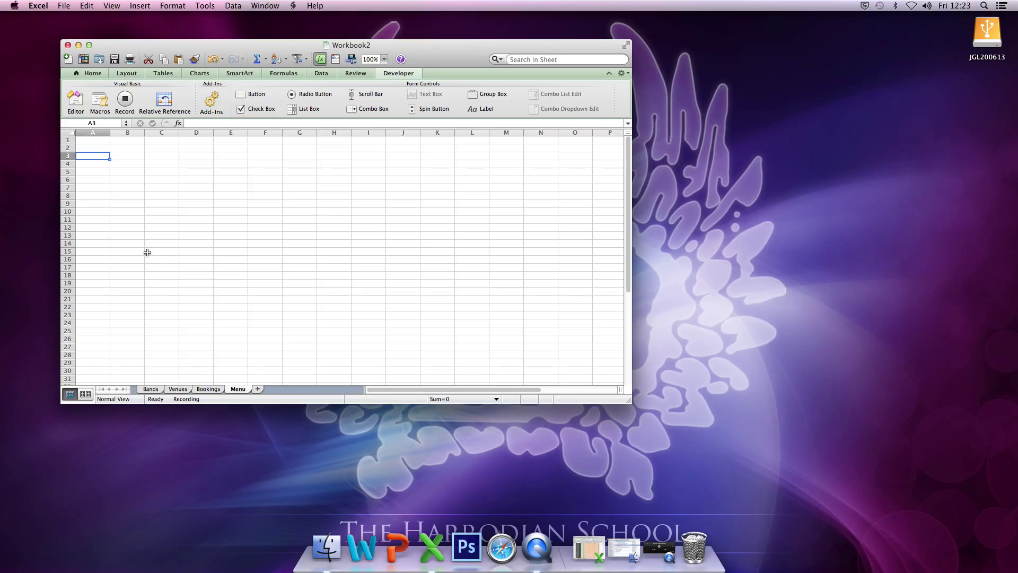
Record a jump to cell A1 on the Bands sheet, stop recording, and return to Menu cell B3.
left_click(153, 391)
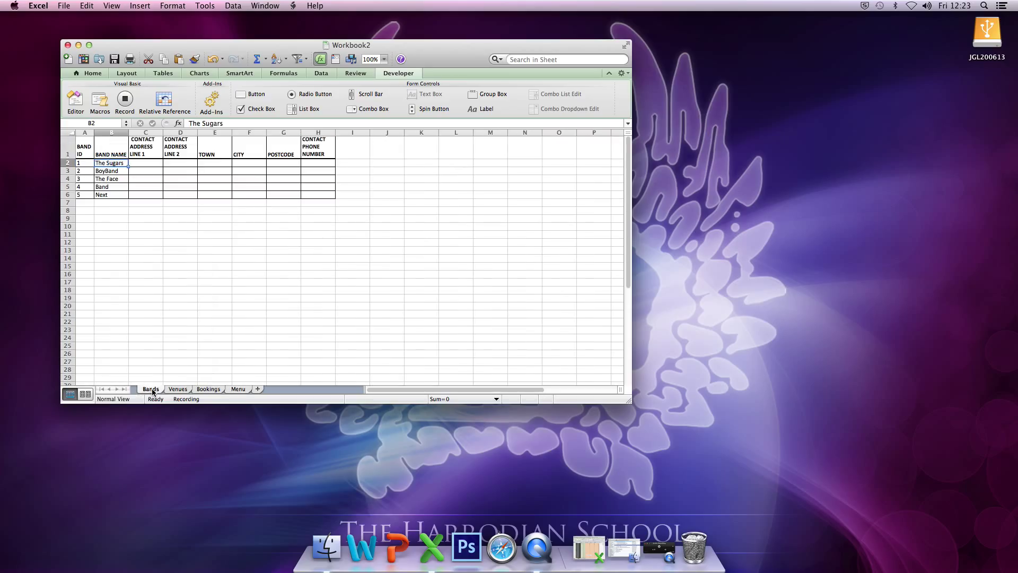
left_click(83, 149)
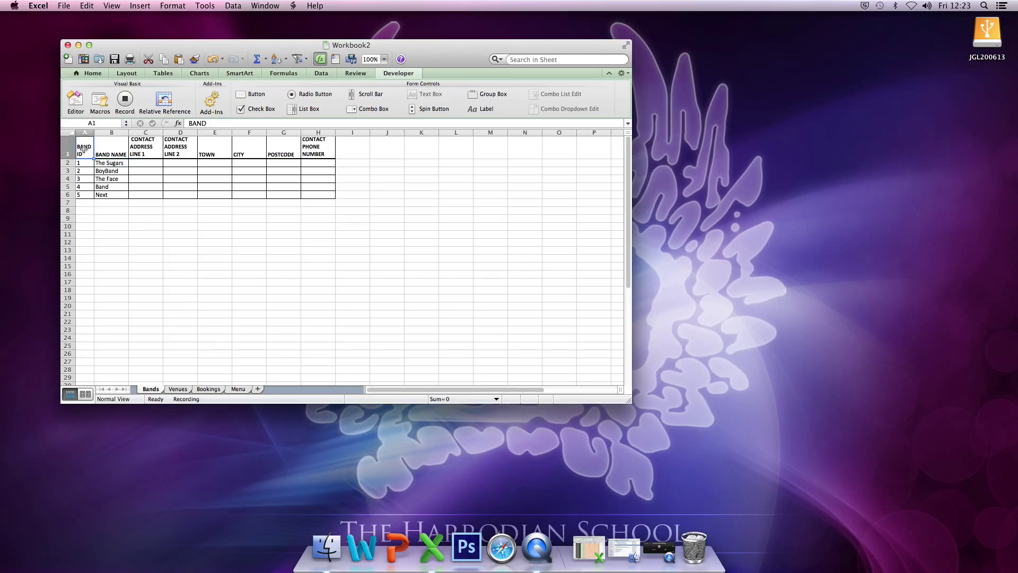
left_click(125, 100)
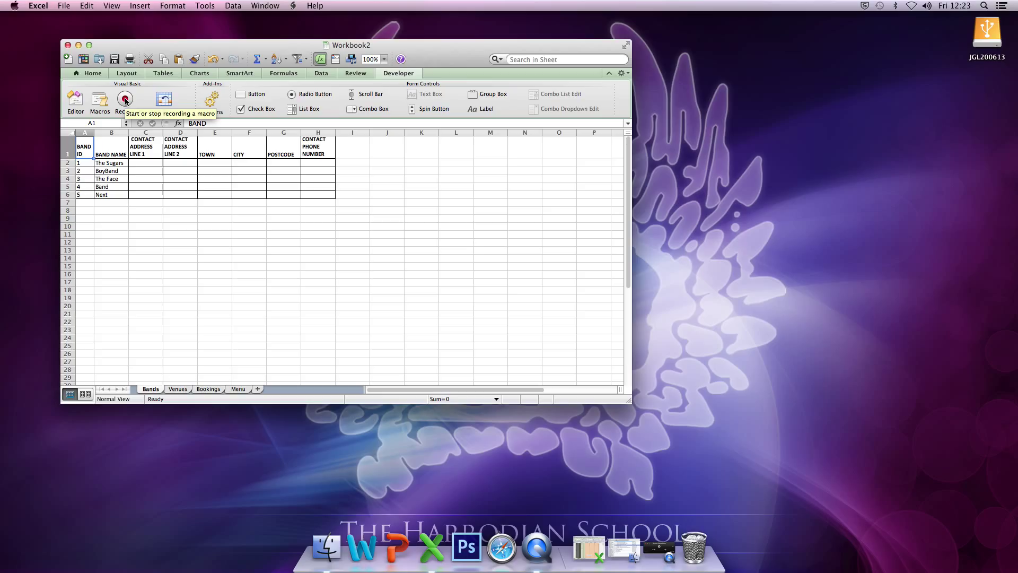
left_click(241, 389)
left_click(126, 156)
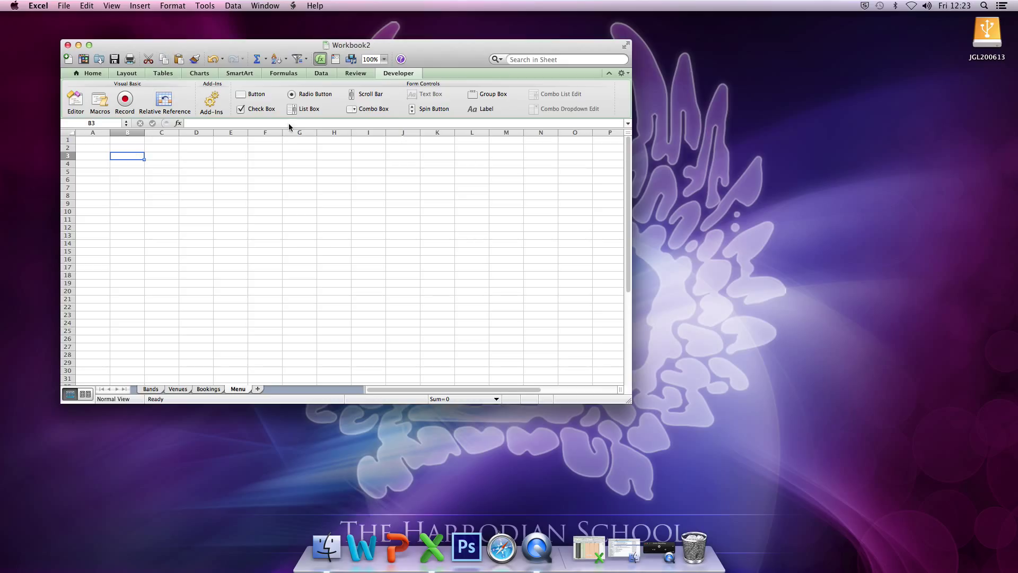
Draw a rounded rectangle from the Media browser's Shapes over cells B5:C6 on the Menu sheet.
left_click(351, 59)
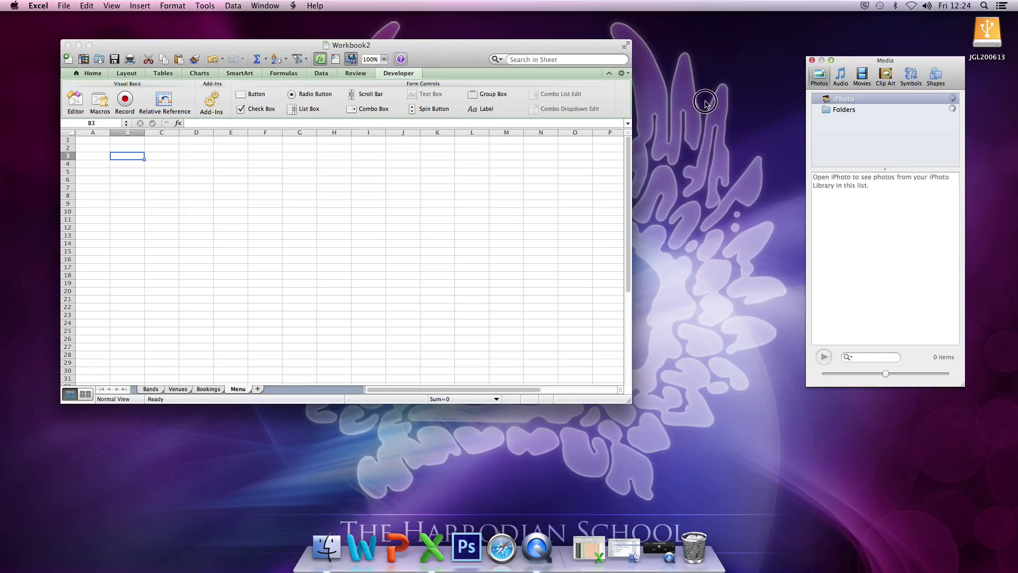
left_click(754, 134)
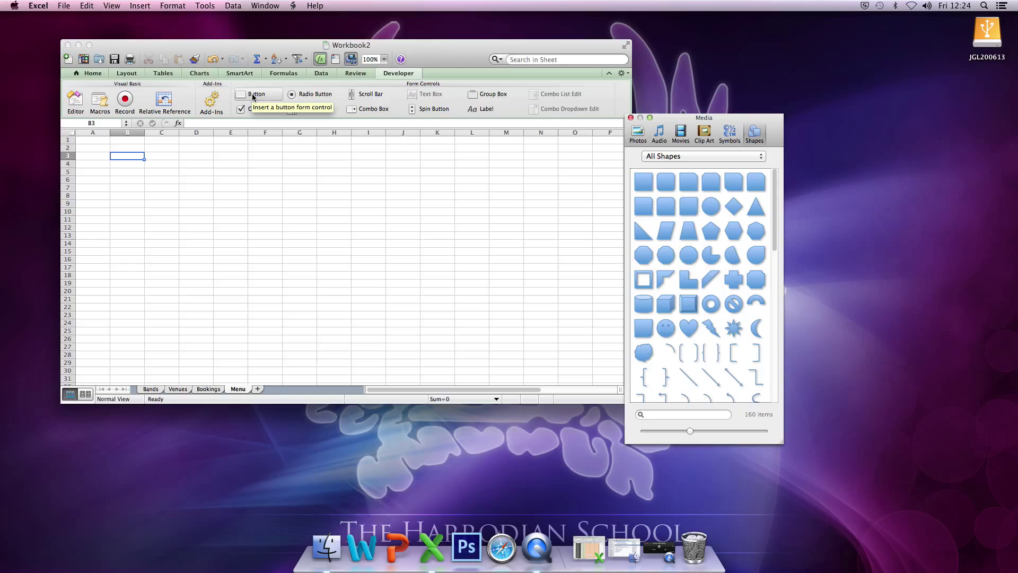
left_click(667, 184)
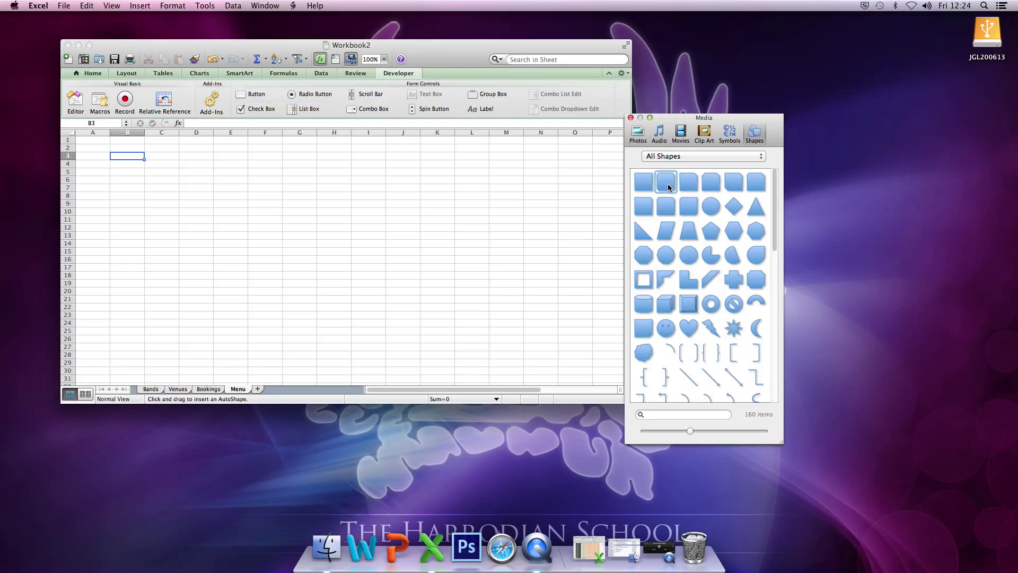
left_click_drag(117, 171, 183, 191)
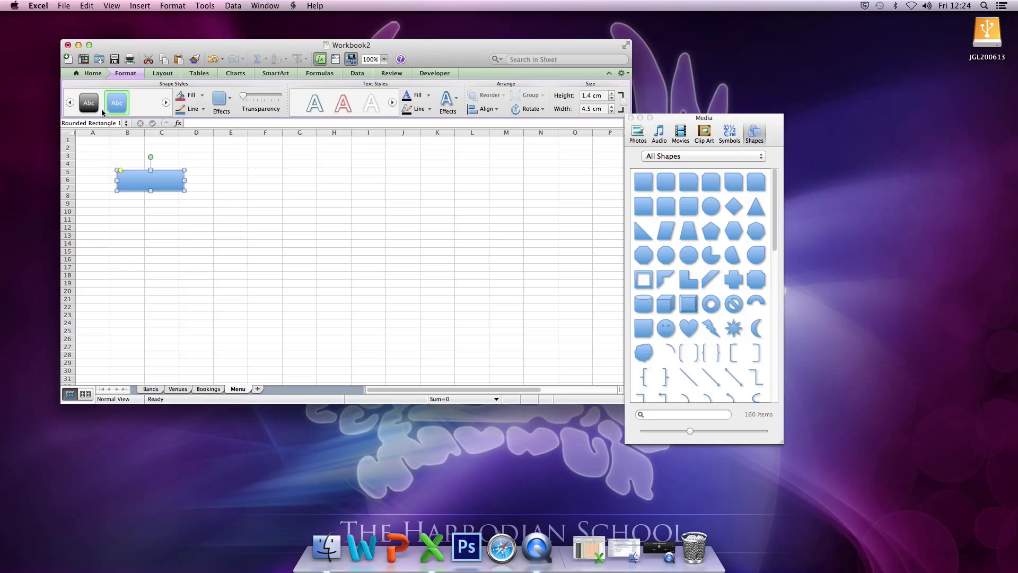
Give the shape a dark grey style and centre the Bands text vertically and horizontally.
left_click(90, 104)
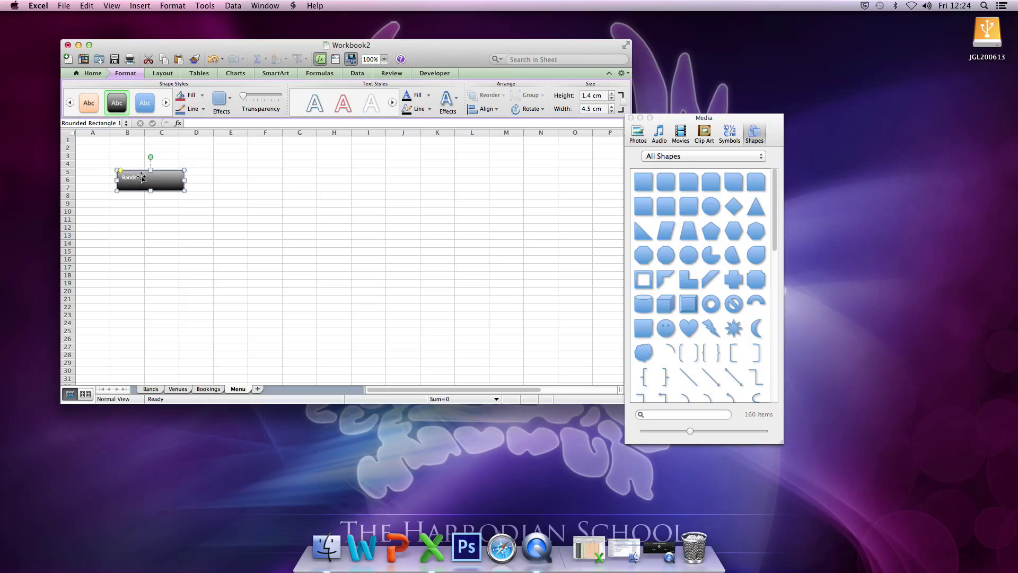
left_click(97, 77)
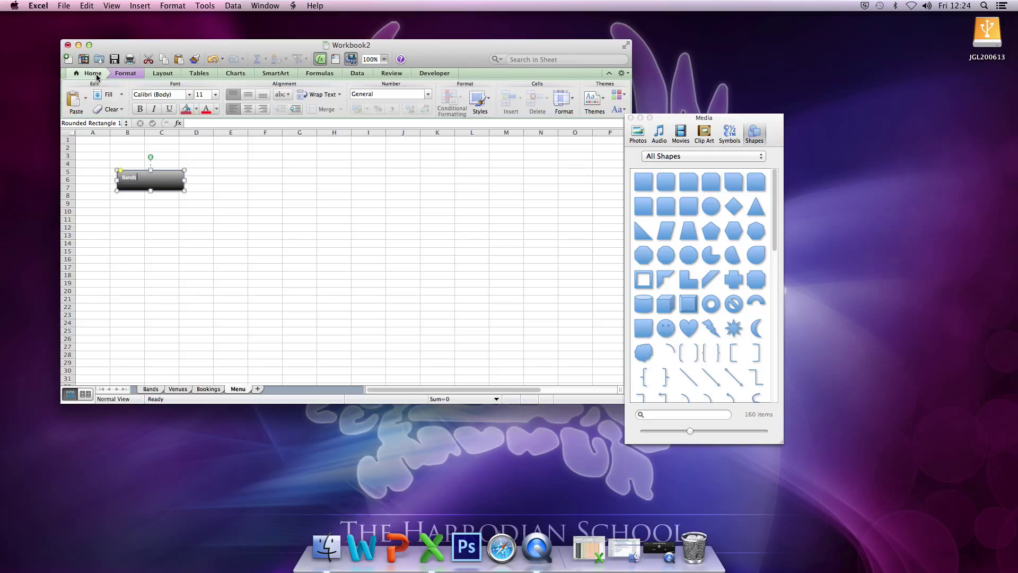
left_click(248, 97)
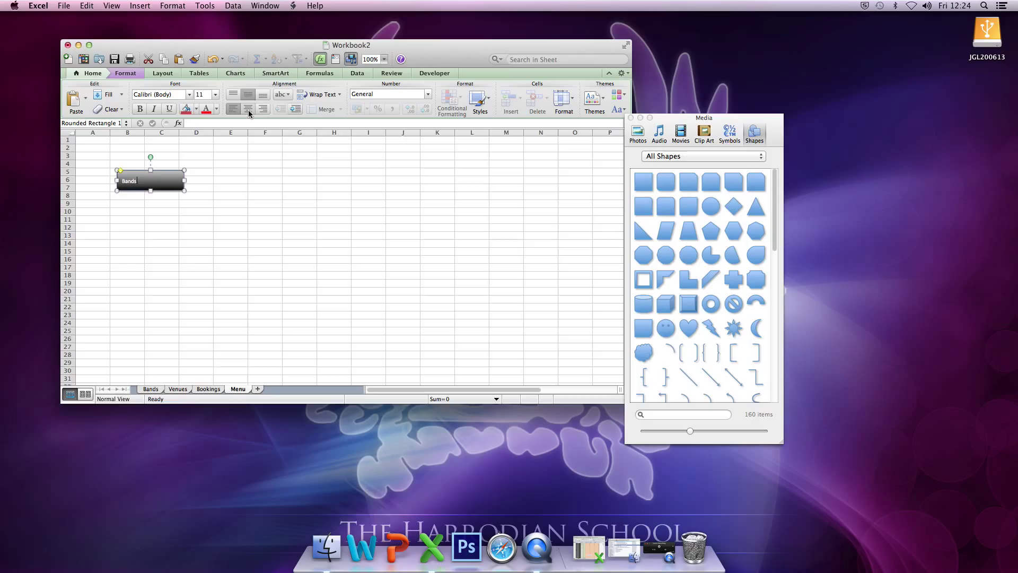
left_click(248, 108)
Set the Bands label to 24 pt and reselect the button shape.
key("super+a")
left_click(216, 96)
left_click(190, 192)
left_click(211, 188)
left_click(148, 174)
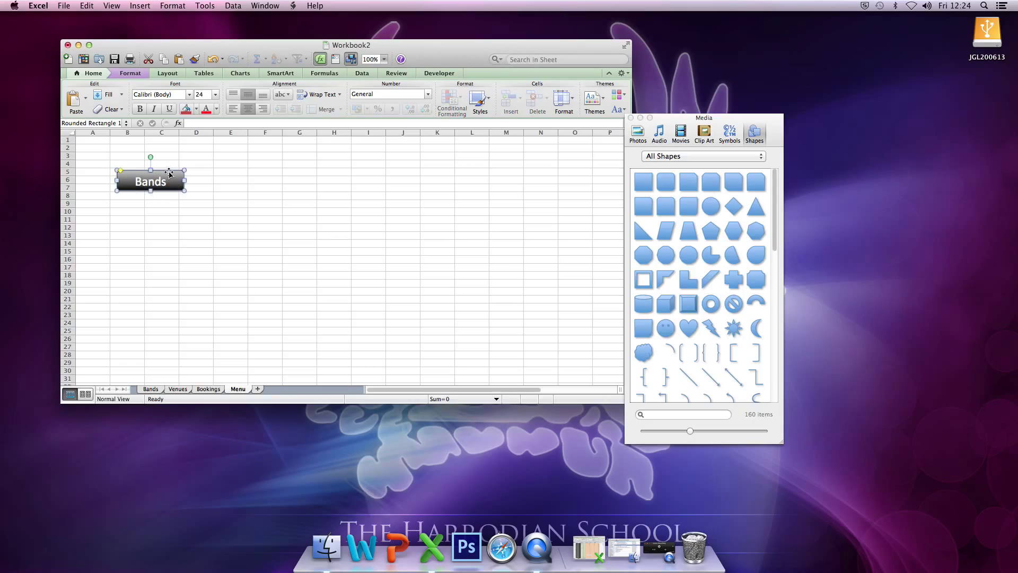
Assign the Bands_sheet macro to the Bands button.
right_click(169, 172)
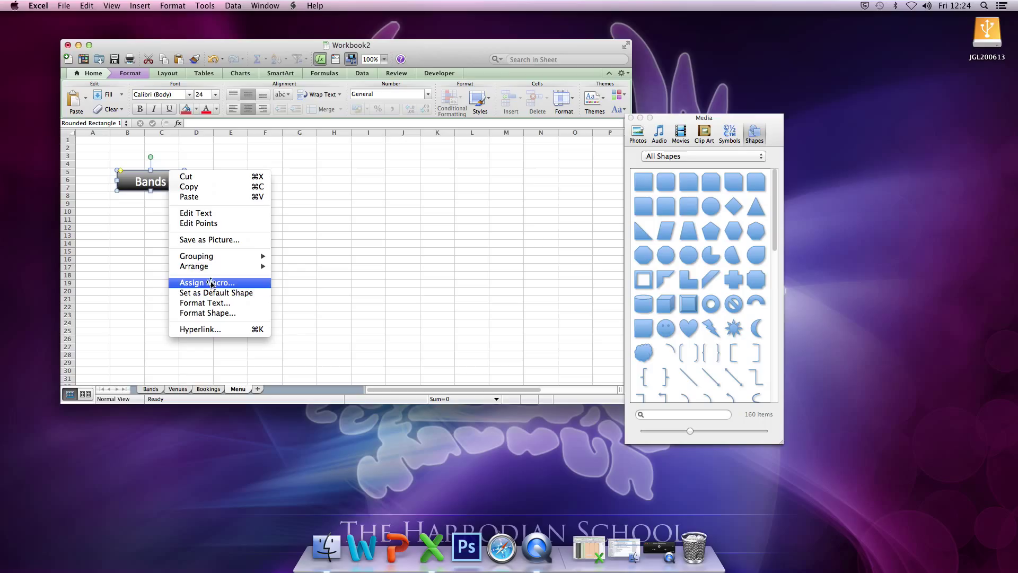
left_click(246, 283)
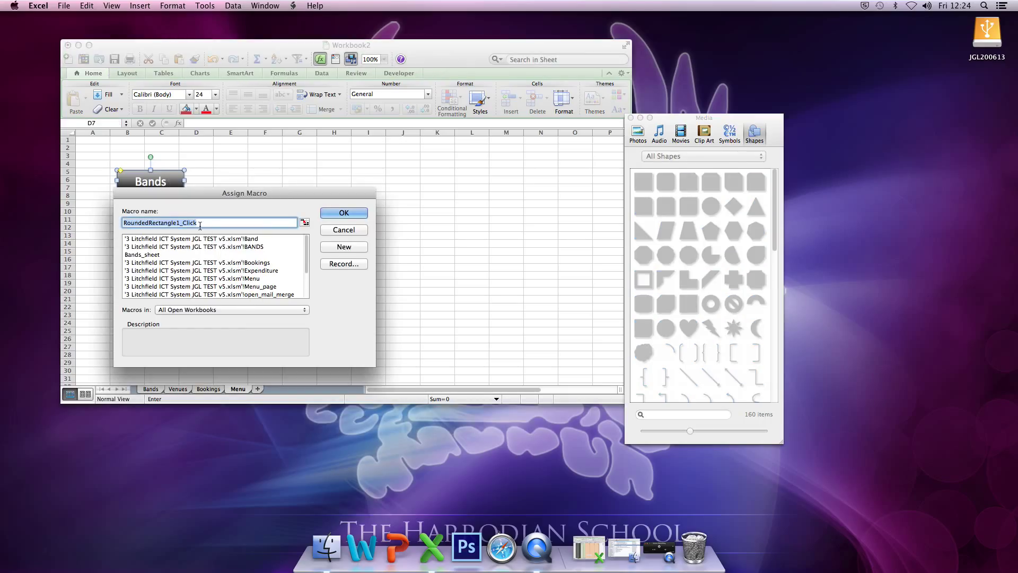
left_click(151, 256)
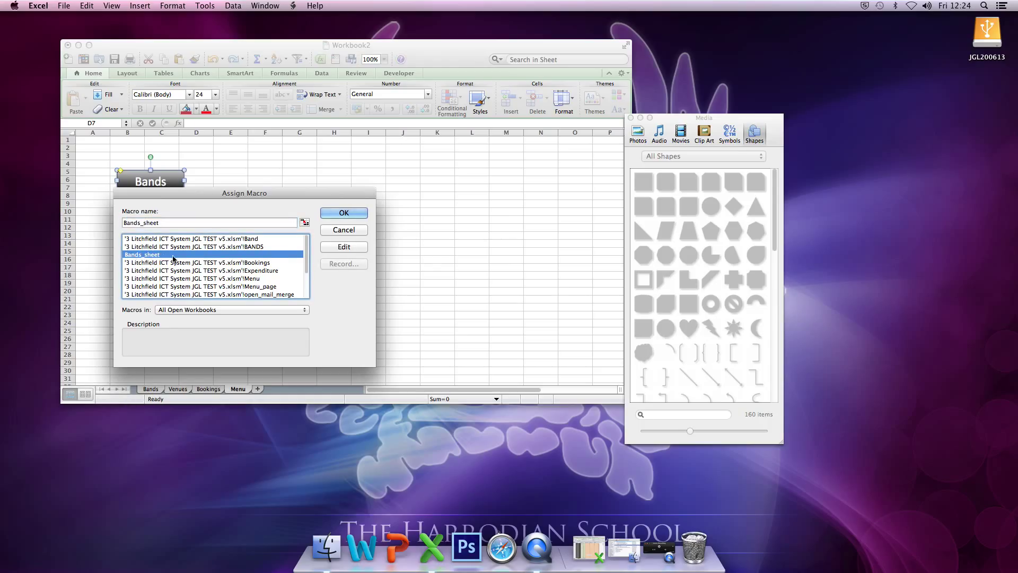
left_click(350, 213)
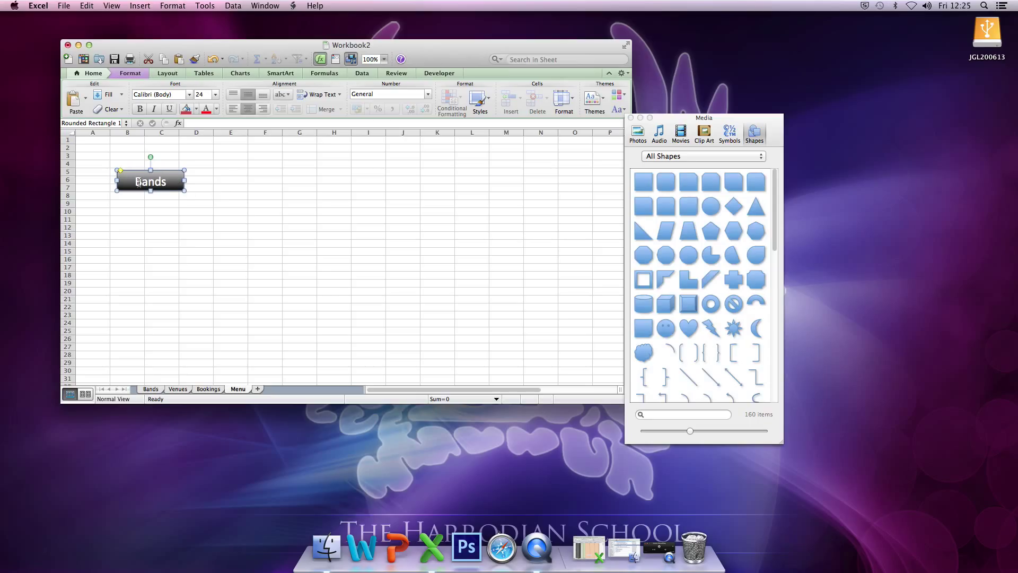
Test that the Bands button opens the Bands sheet, then return to the Menu sheet.
left_click(235, 166)
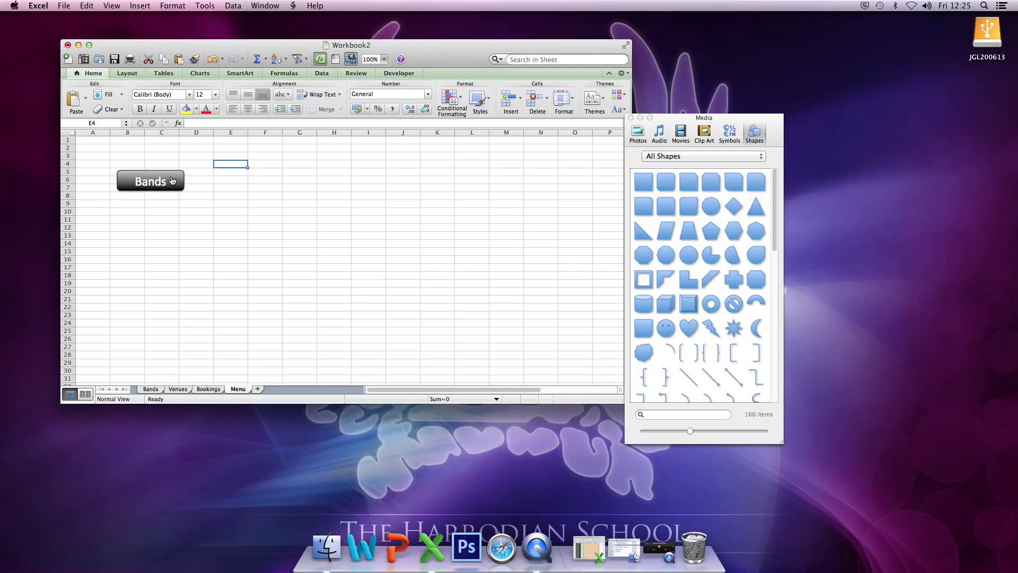
right_click(172, 180)
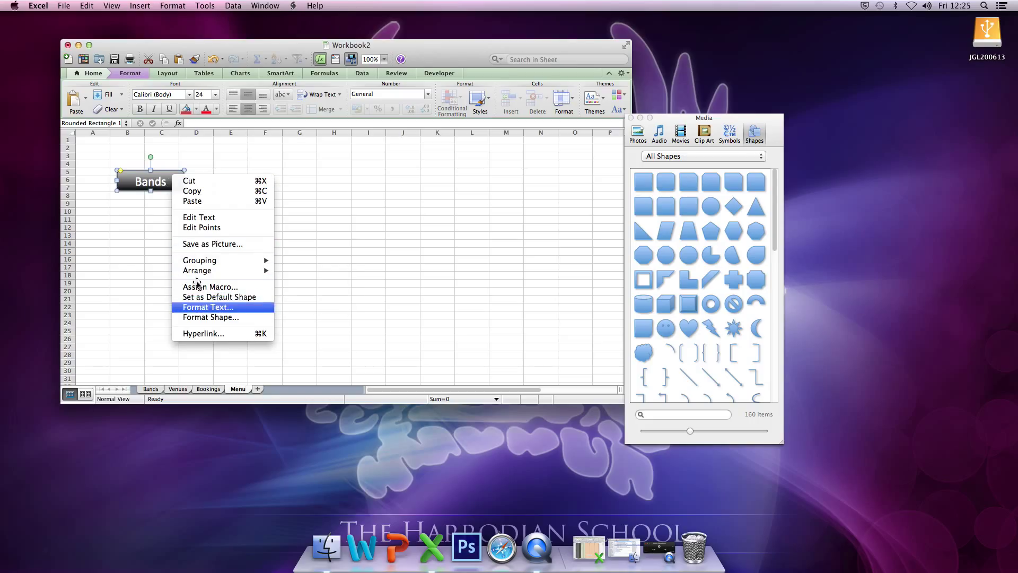
left_click(154, 200)
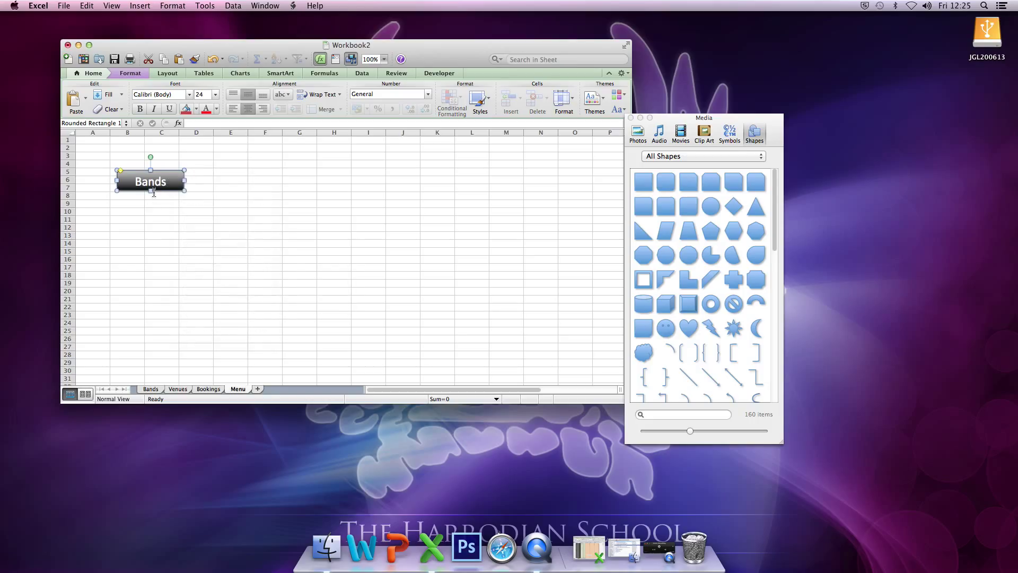
left_click(220, 178)
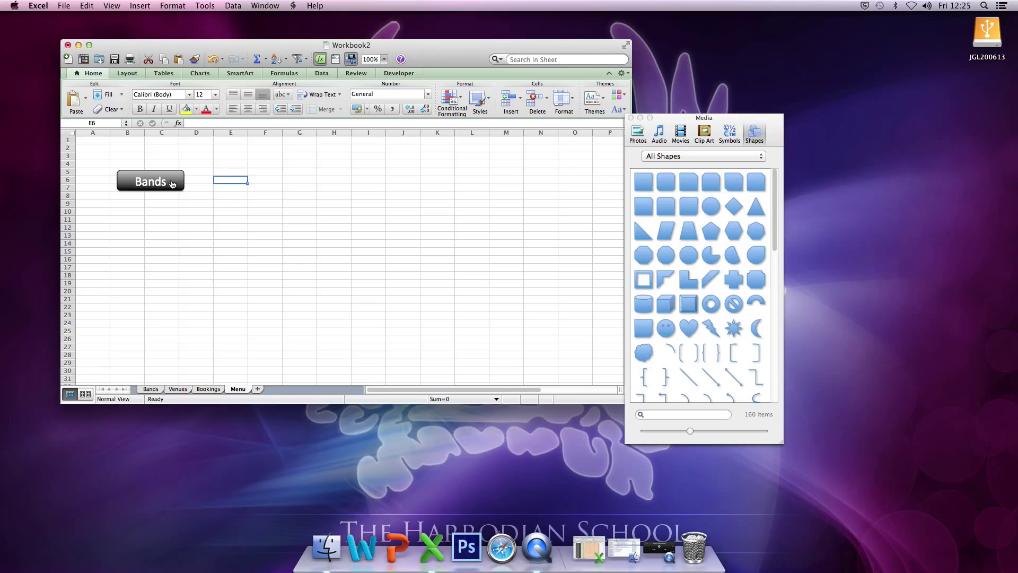
left_click(172, 183)
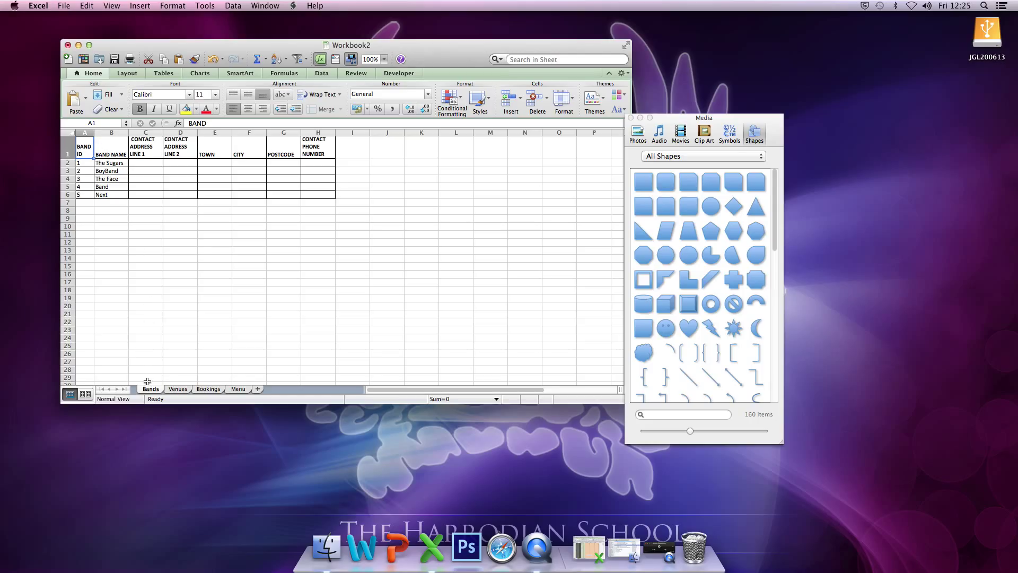
left_click(243, 390)
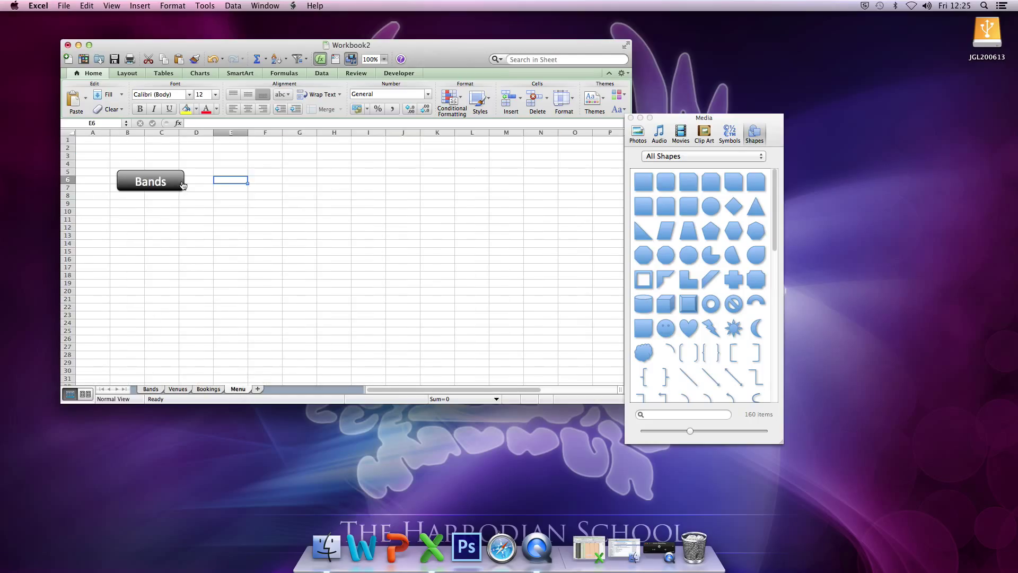
Apply the red style from the Format tab's Shape Styles gallery to the Bands button.
right_click(174, 181)
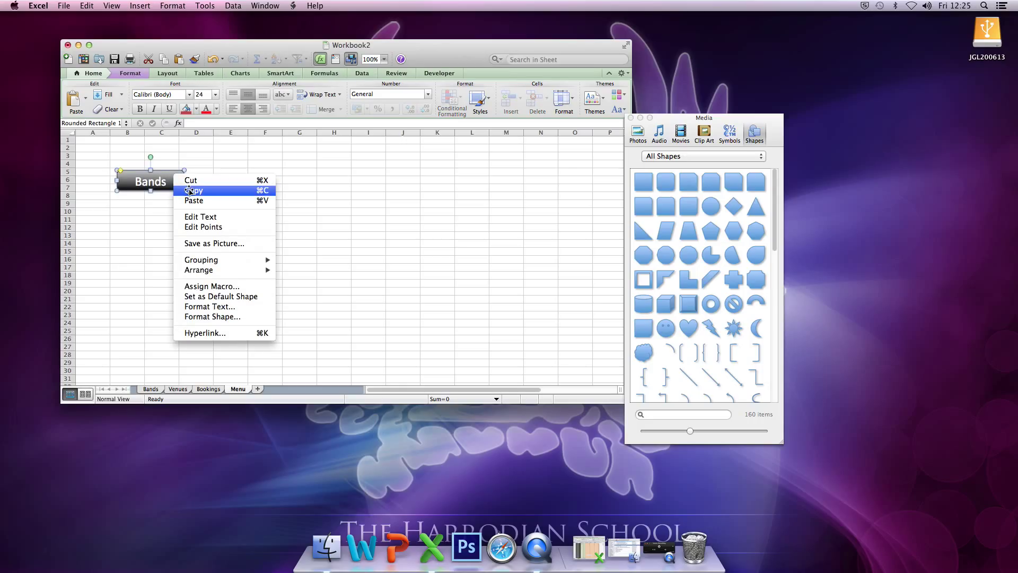
left_click(124, 75)
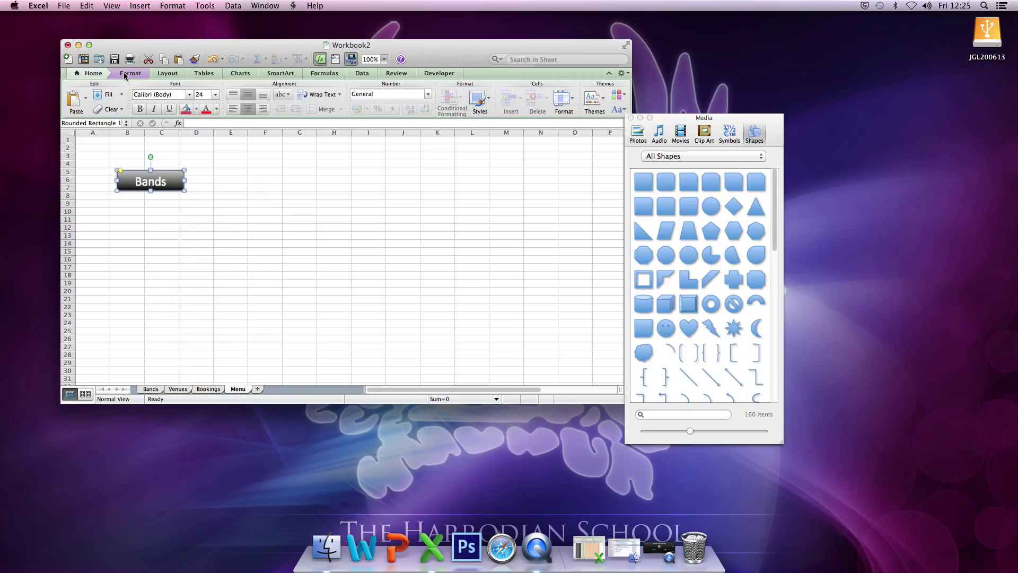
left_click(119, 75)
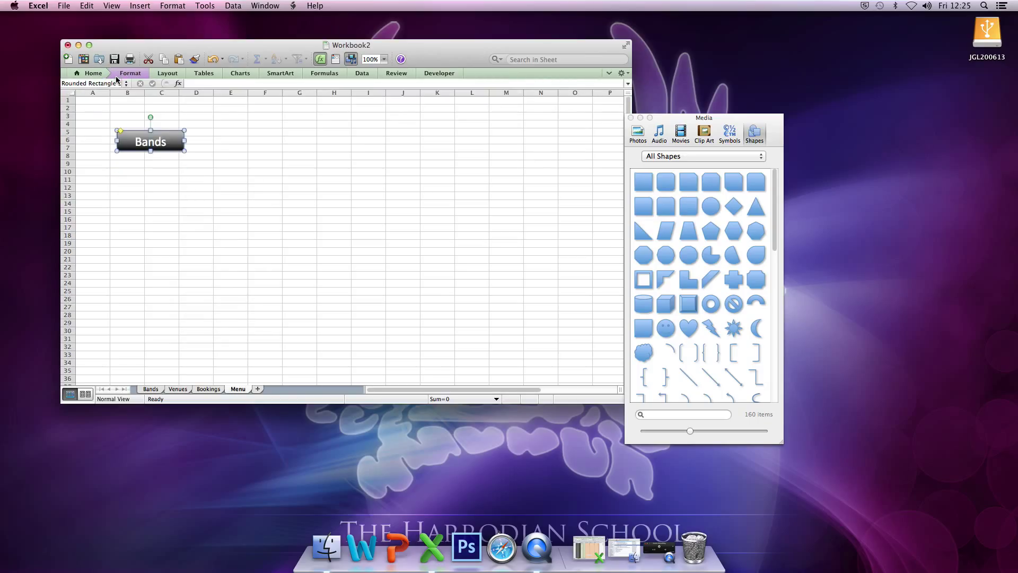
left_click(132, 77)
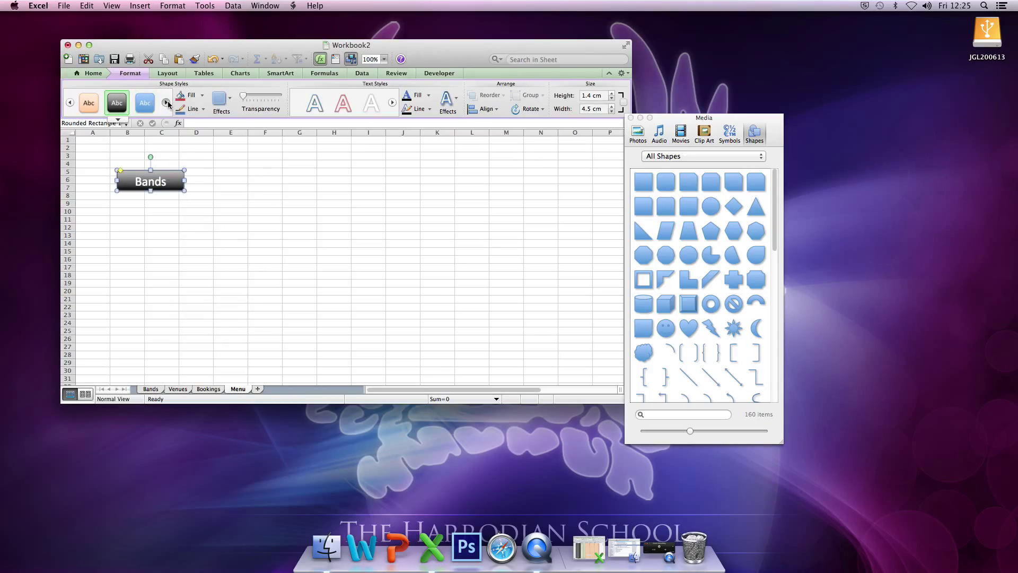
left_click(166, 102)
left_click(89, 103)
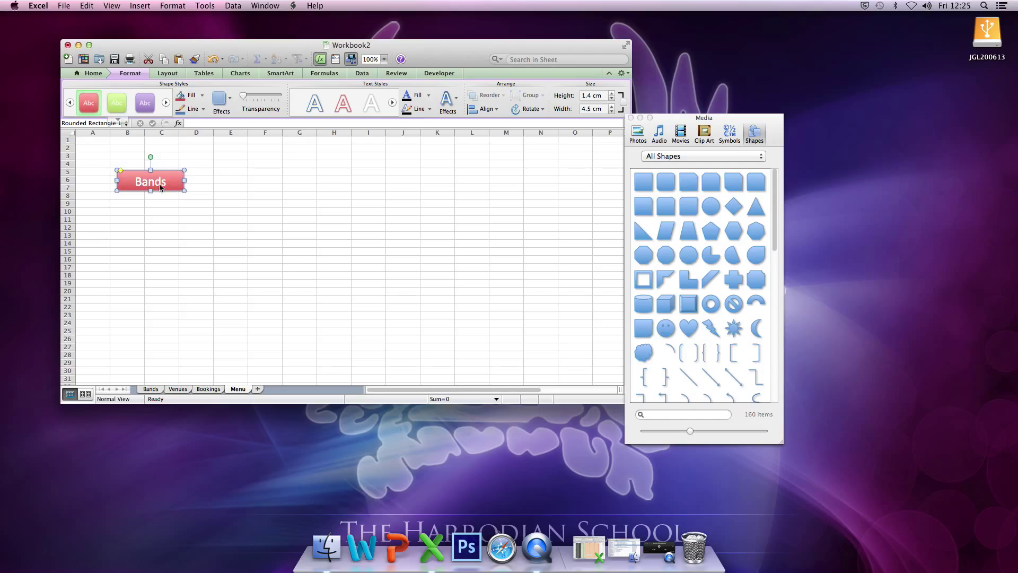
Colour the Bands sheet tab red.
right_click(151, 389)
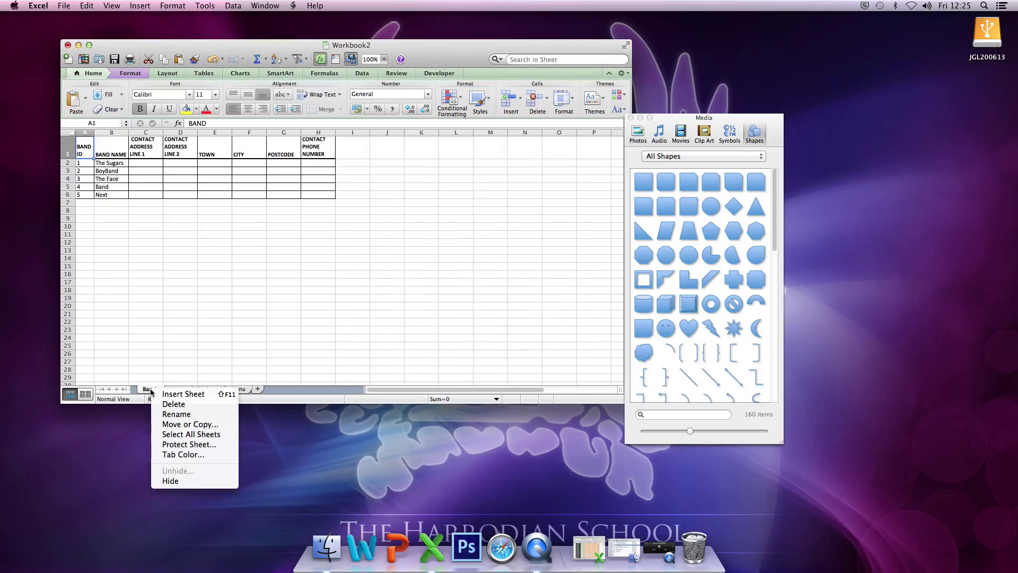
left_click(191, 454)
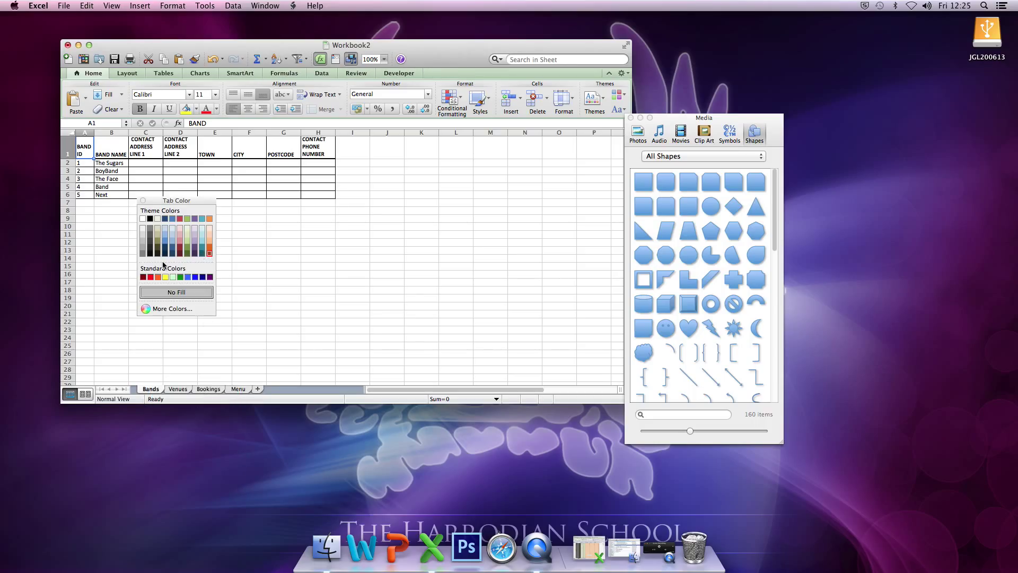
left_click(151, 277)
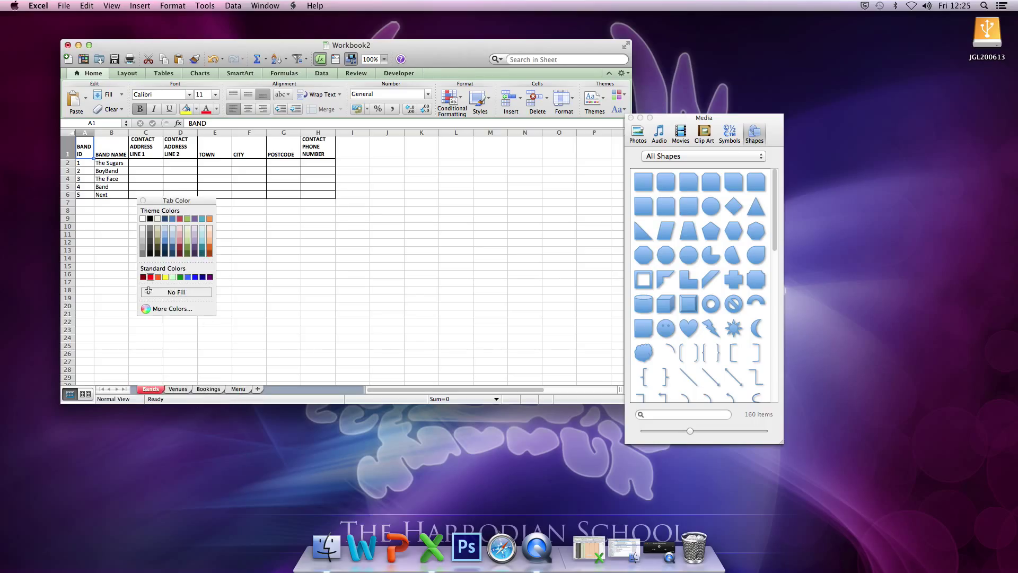
From the Menu sheet, click the Bands button to confirm it opens the Bands sheet.
left_click(239, 389)
left_click(170, 181)
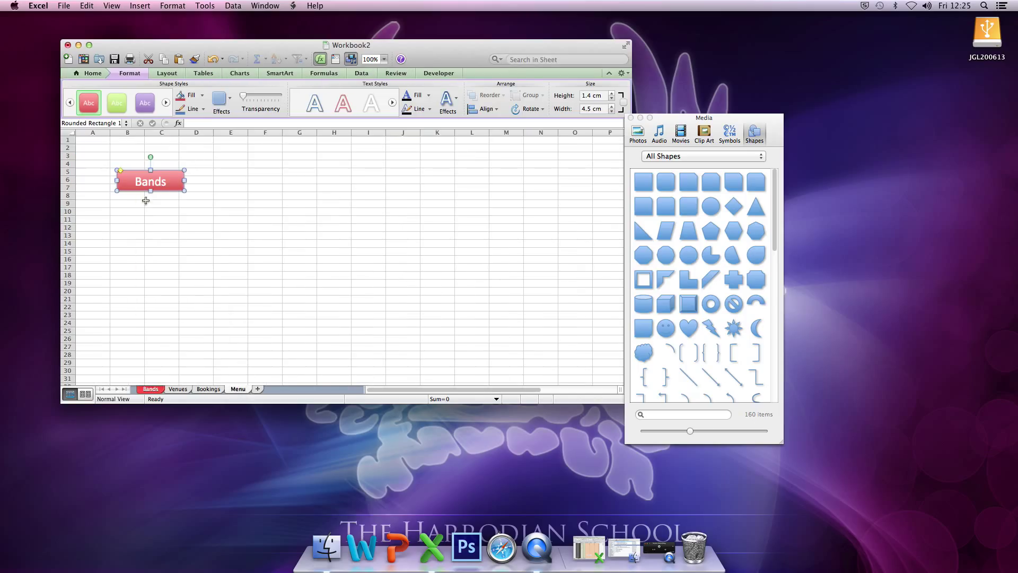
left_click(195, 209)
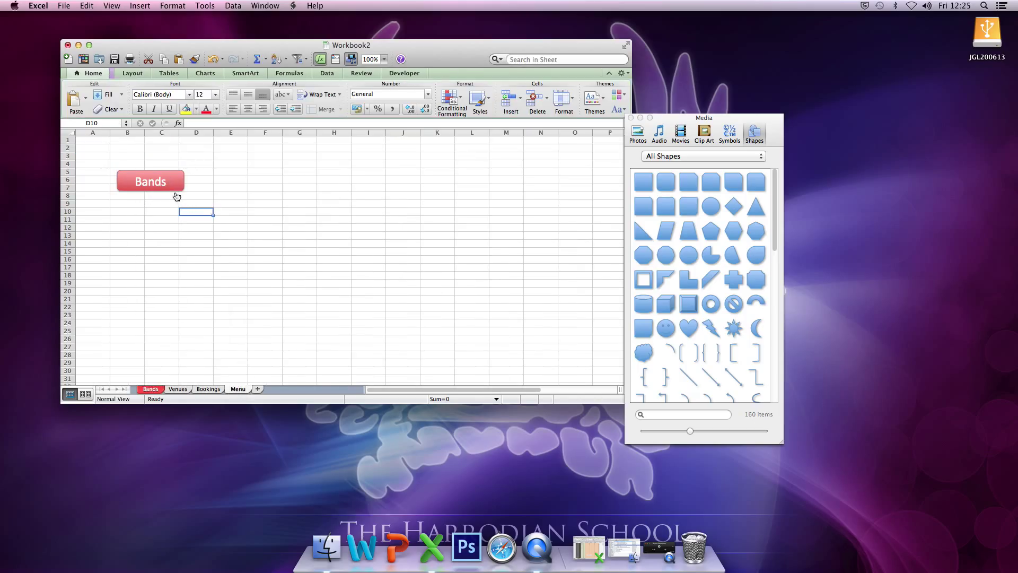
left_click(172, 182)
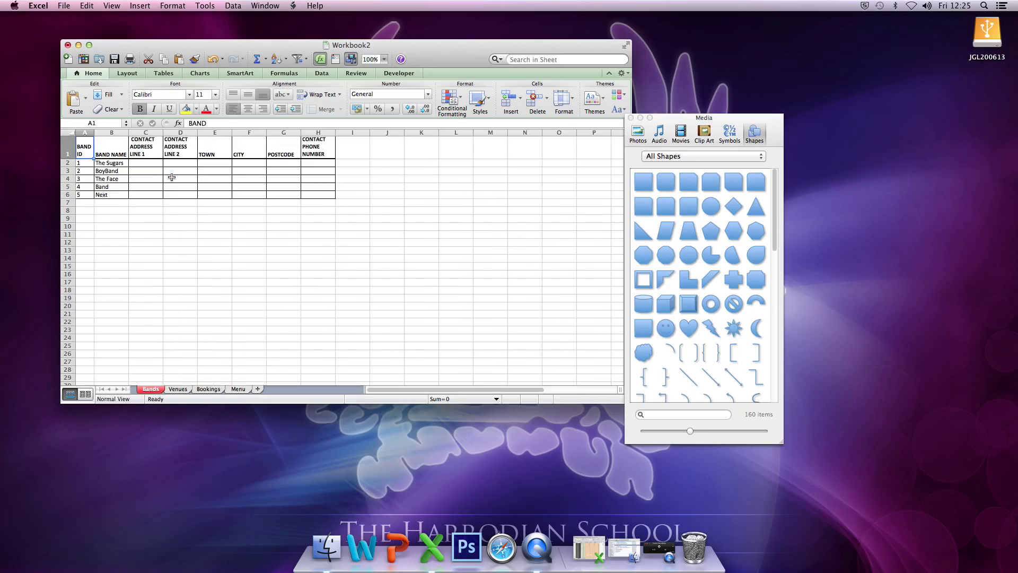